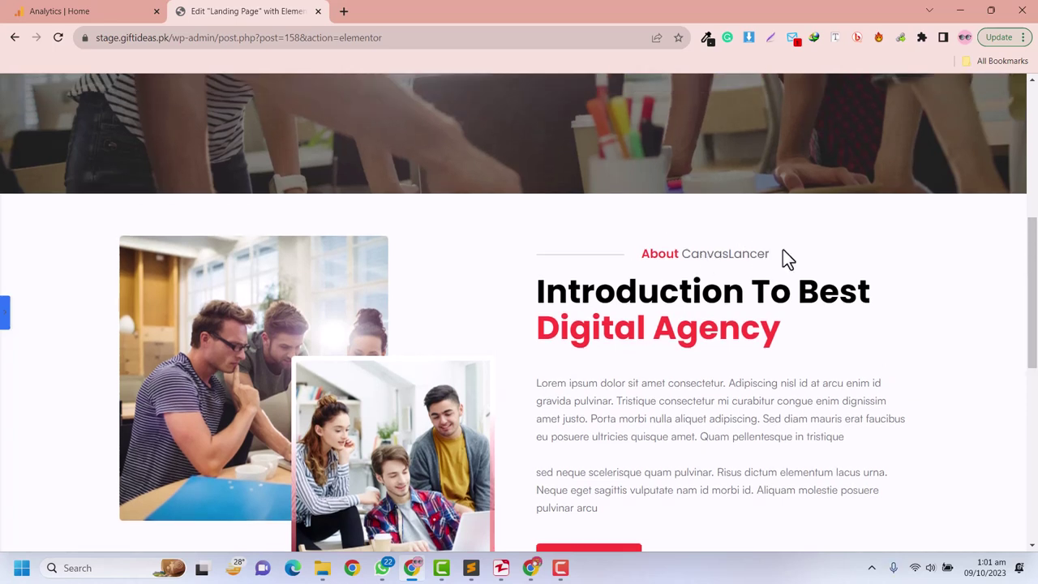
- Look over the landing page, then bring the Elementor editing panel back with Ctrl+P
mouse_move(784, 253)
left_mouse_down()
mouse_move(572, 252)
mouse_move(587, 261)
left_mouse_up()
left_click(533, 255)
scroll(582, 249, "down", 3)
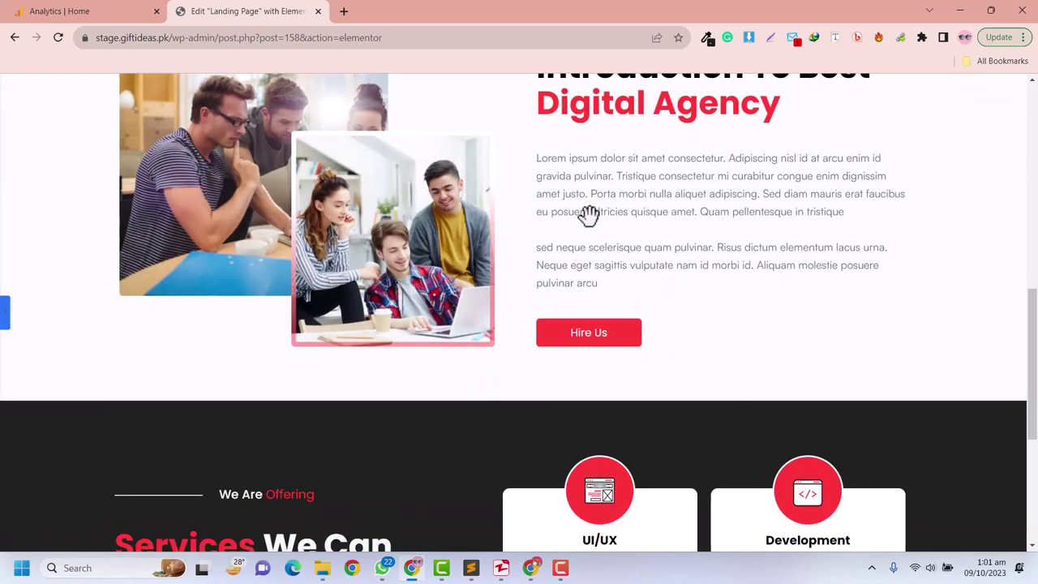
scroll(589, 215, "up", 3)
scroll(680, 258, "down", 5)
scroll(681, 258, "up", 5)
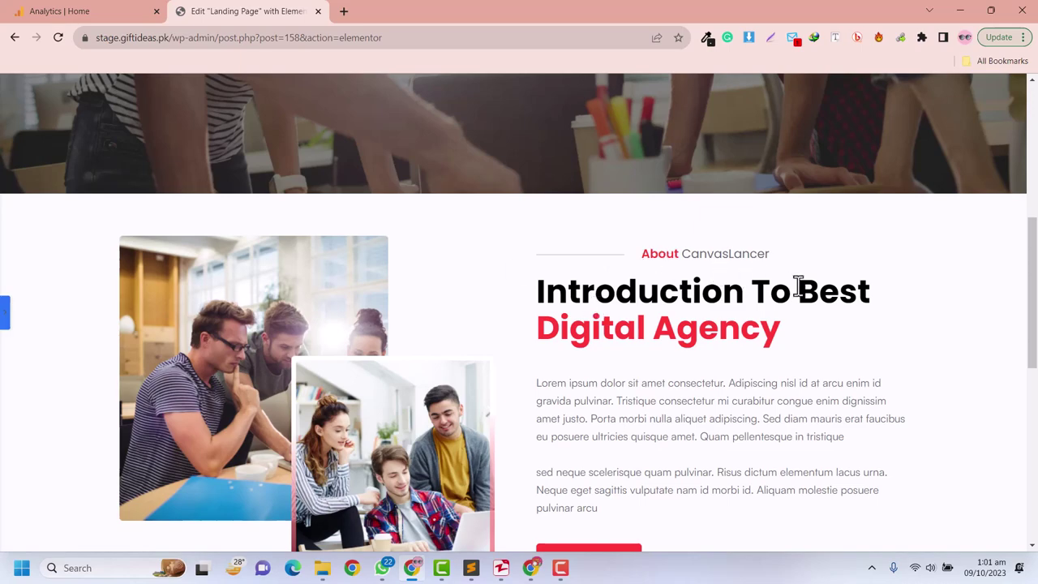
scroll(798, 285, "down", 3)
scroll(798, 294, "up", 3)
scroll(801, 293, "down", 3)
scroll(799, 289, "down", 4)
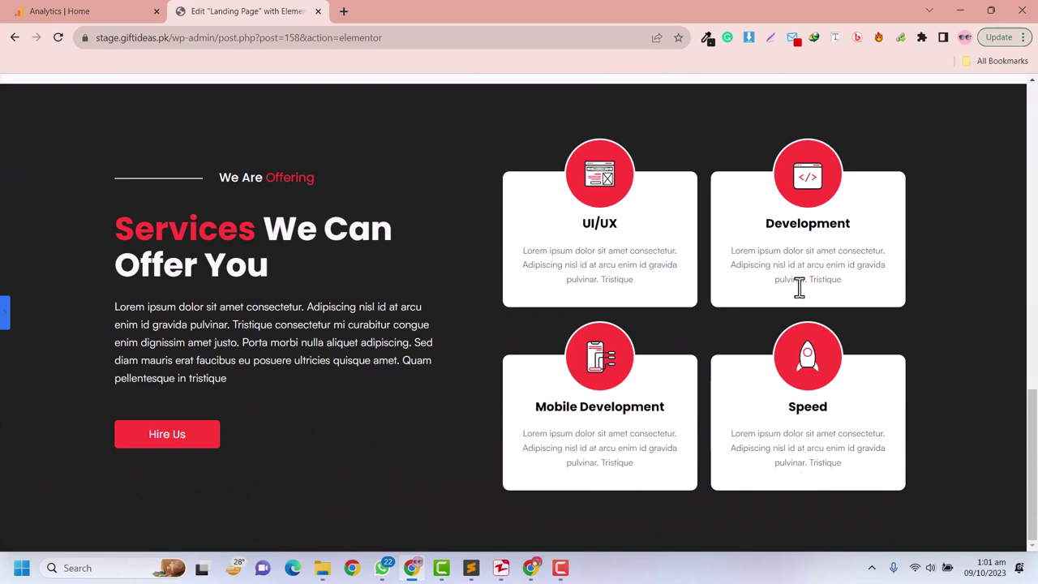
scroll(244, 324, "up", 3)
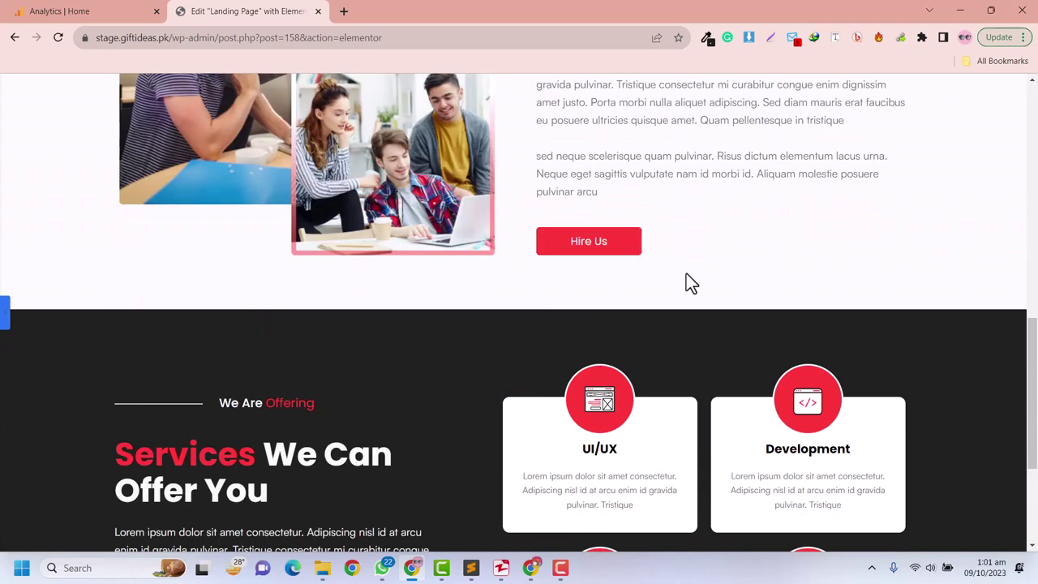
scroll(686, 284, "down", 3)
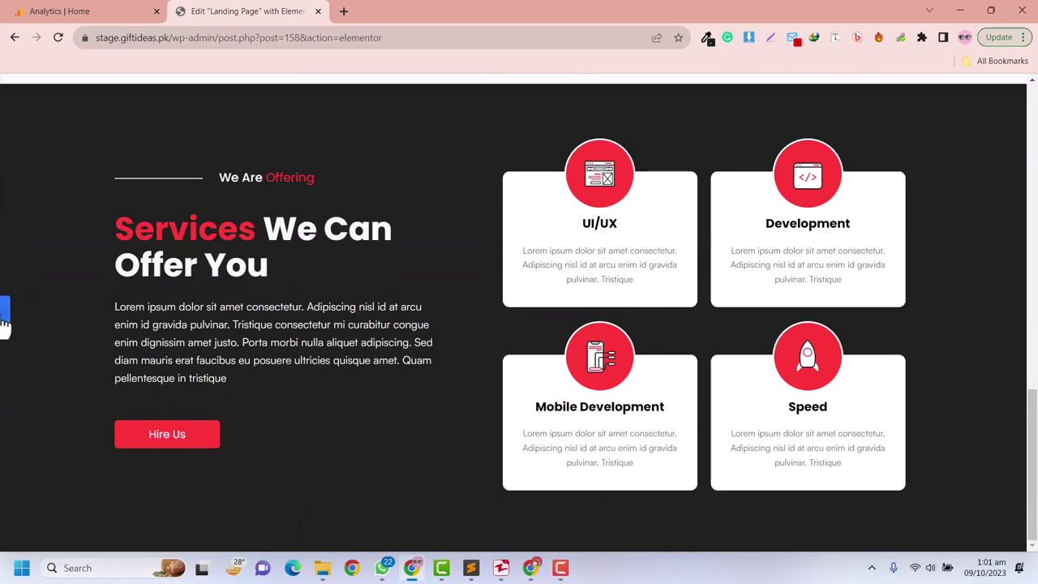
key("ctrl+p")
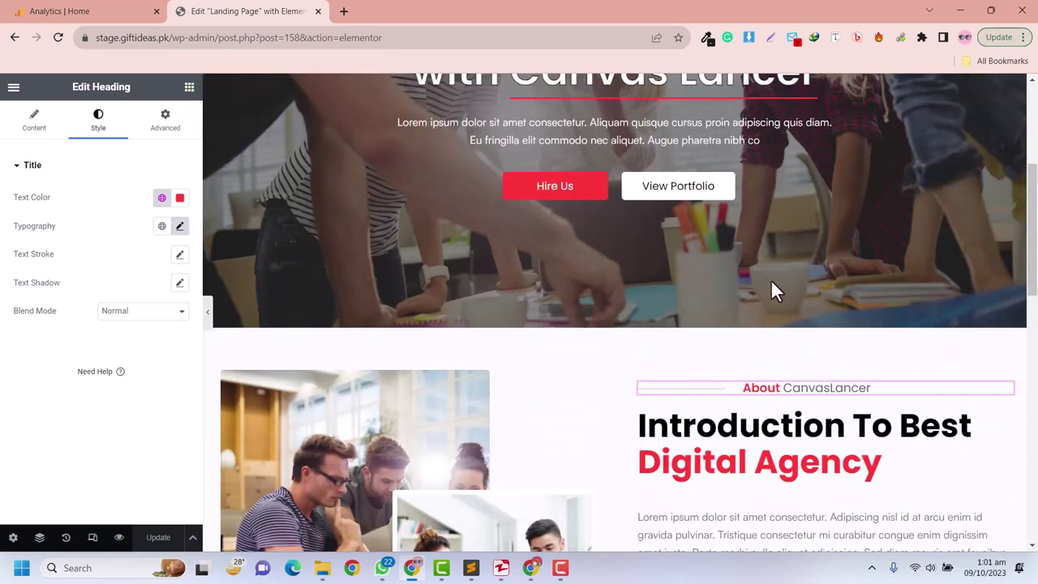
- Add a one-column section below the services cards and drop a Heading widget into it
scroll(772, 291, "down", 3)
scroll(786, 273, "down", 6)
scroll(784, 274, "down", 3)
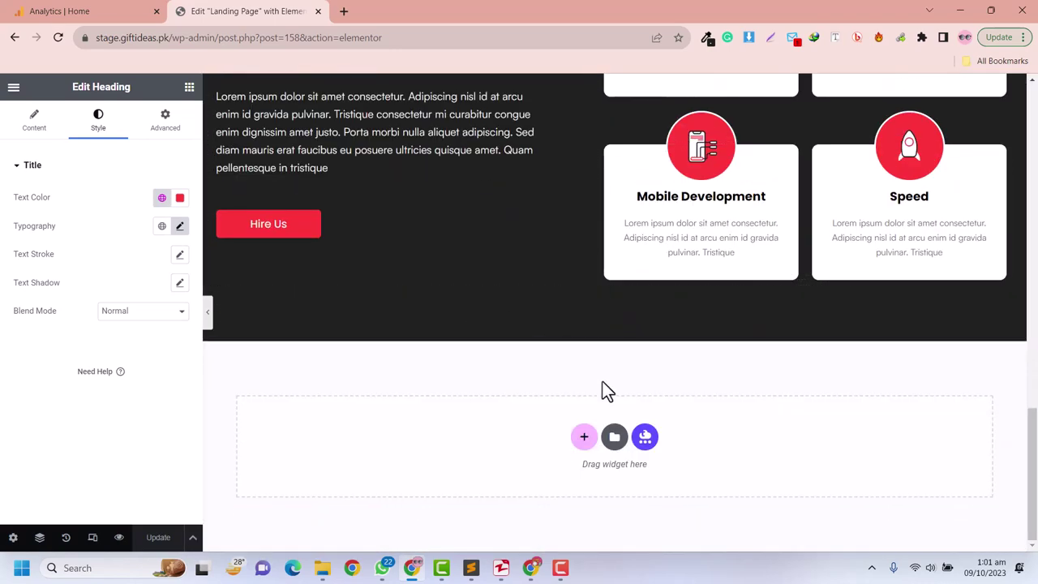
left_click(584, 436)
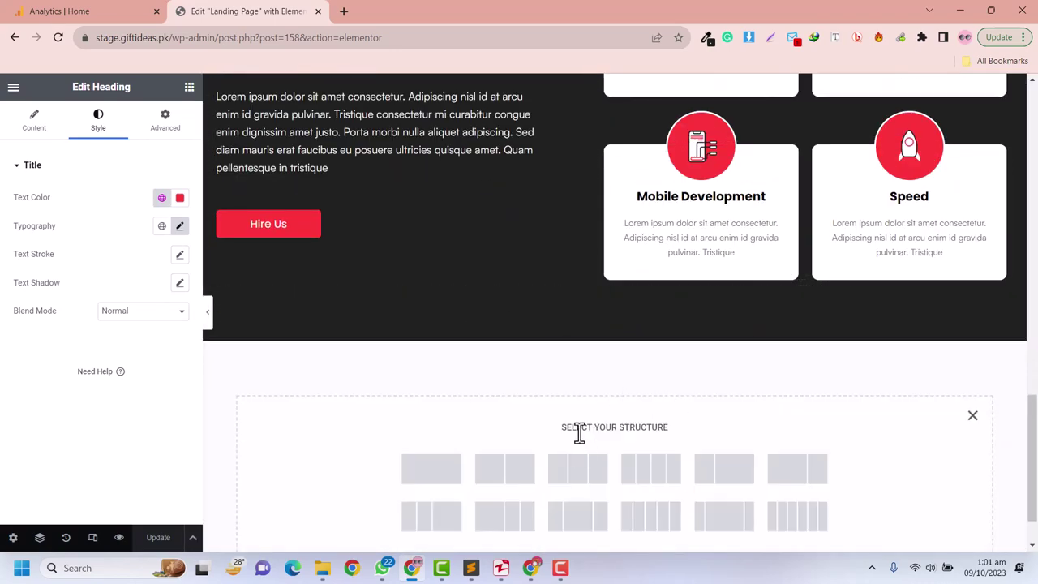
left_click(438, 468)
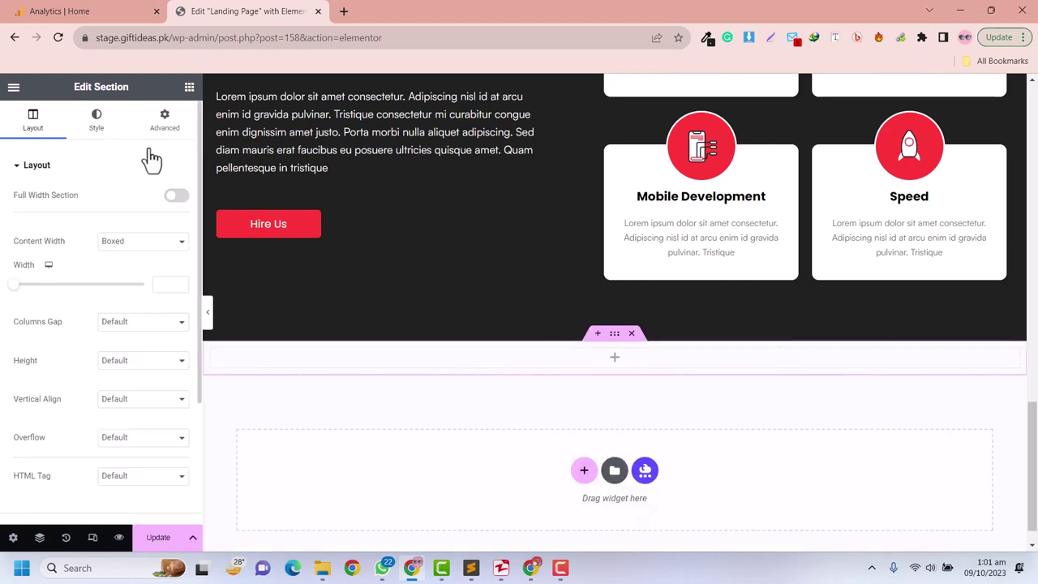
left_click(189, 87)
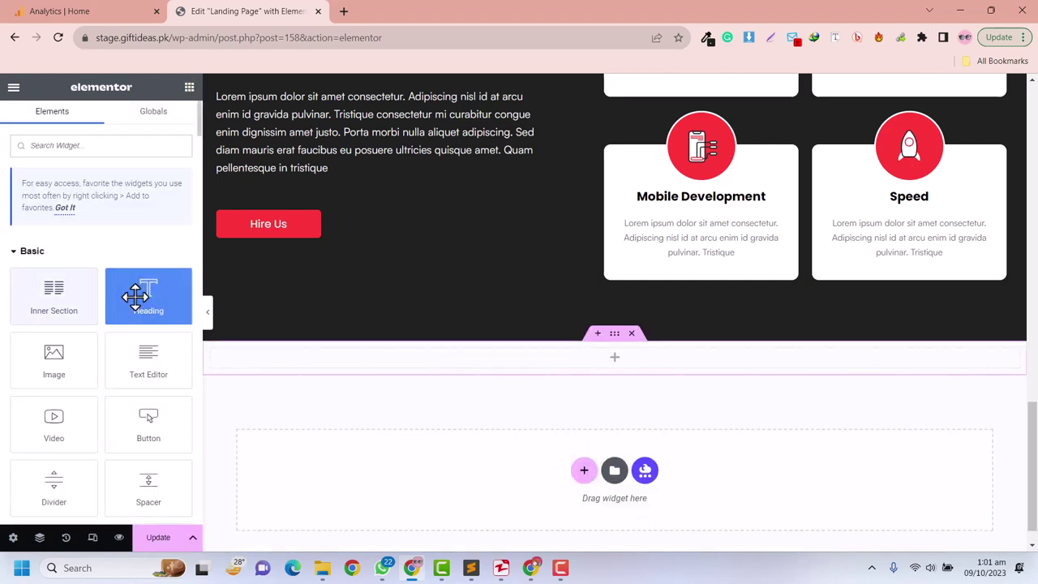
left_click_drag(136, 296, 582, 359)
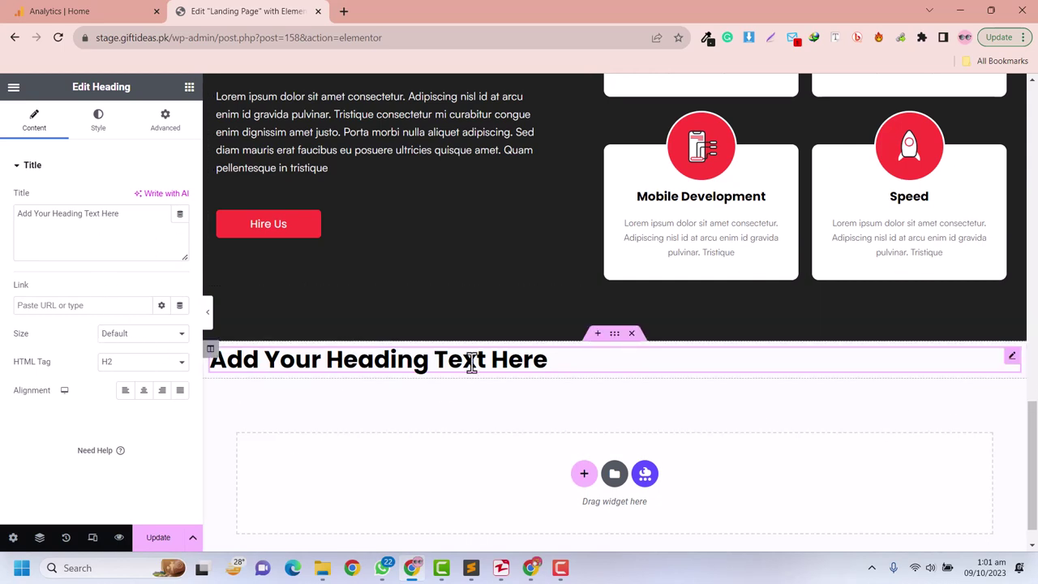
- Copy the h5, h5:before and h5:after rules from lines 27–56 in Sublime Text
left_click(470, 568)
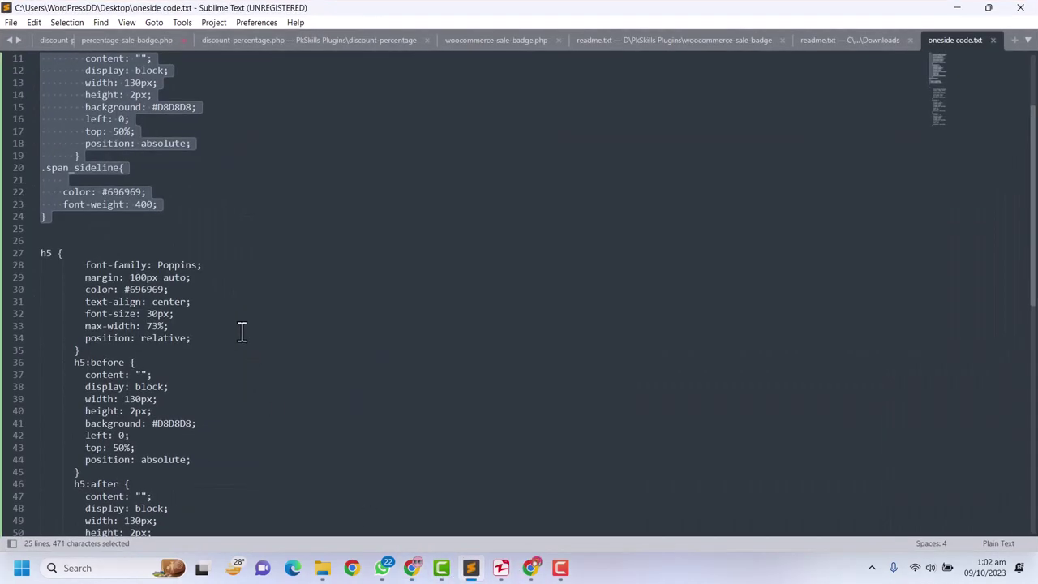
scroll(242, 332, "down", 3)
left_click(74, 191)
left_click_drag(49, 484, 8, 133)
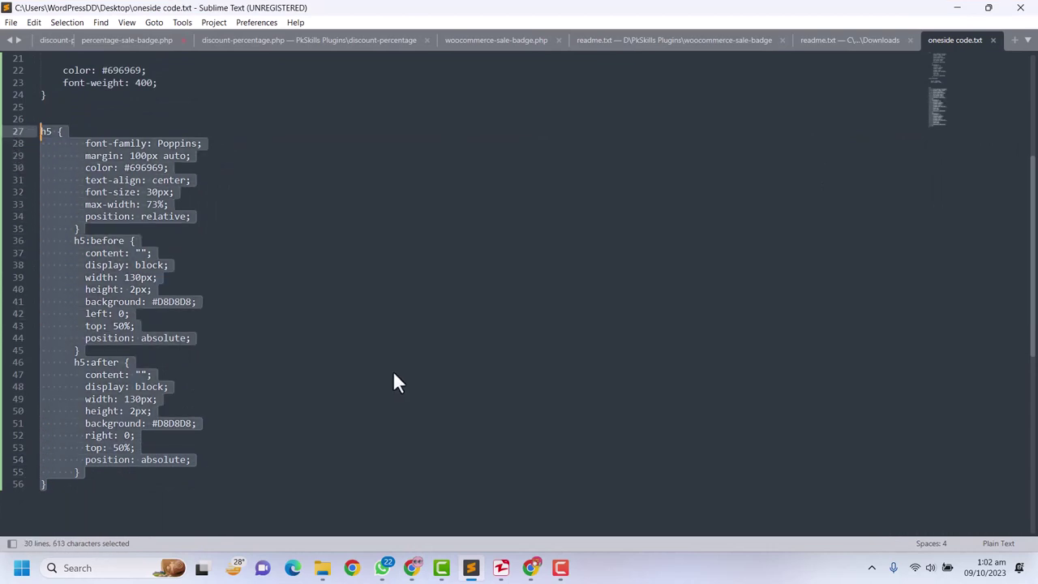
left_click(470, 567)
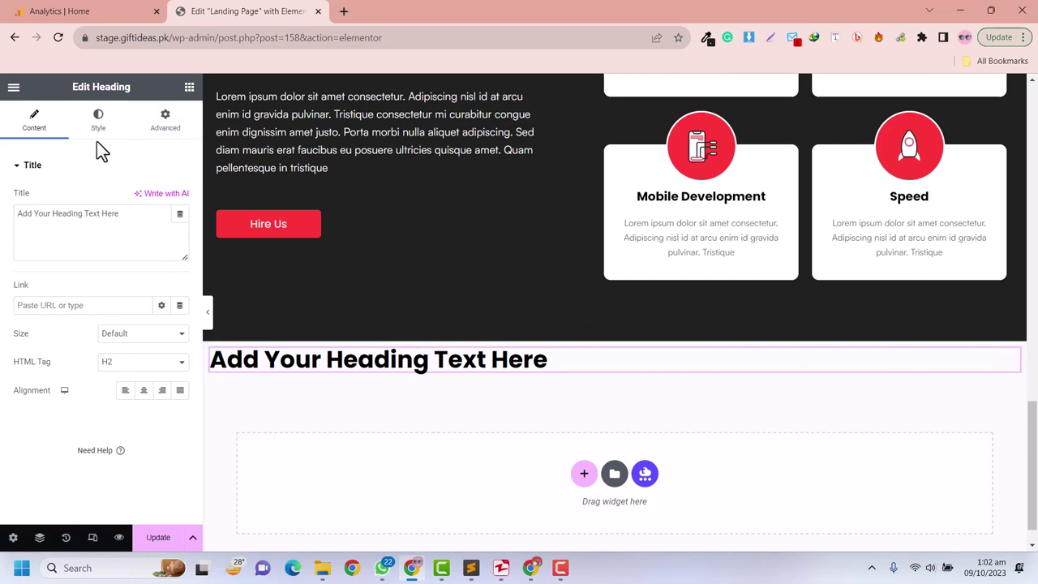
- Paste the copied h5 rules into the heading's Advanced > Custom CSS box
left_click(166, 120)
scroll(113, 503, "down", 5)
scroll(86, 442, "up", 5)
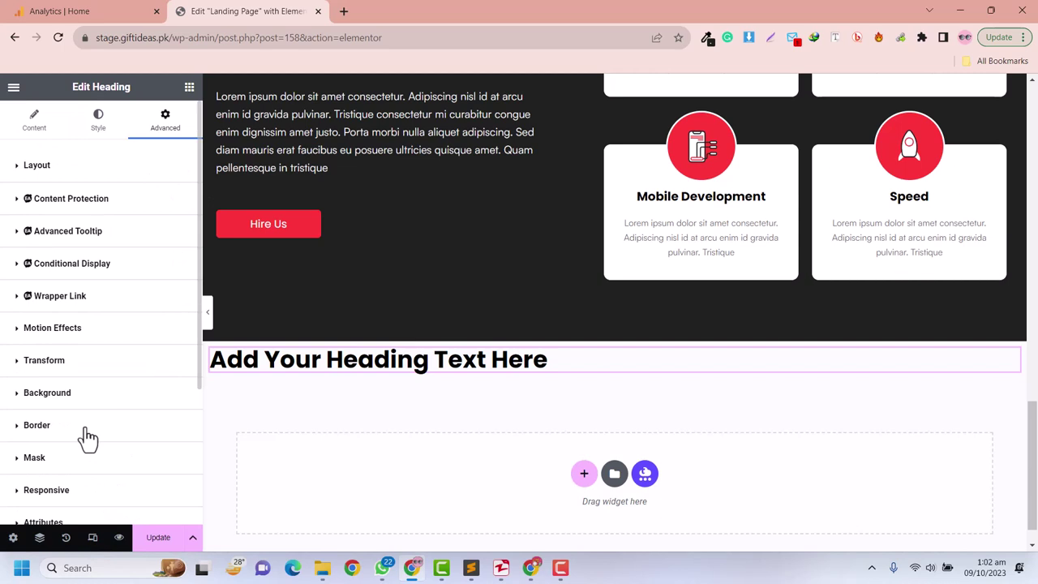
scroll(83, 411, "down", 4)
left_click(86, 378)
key("ctrl+v")
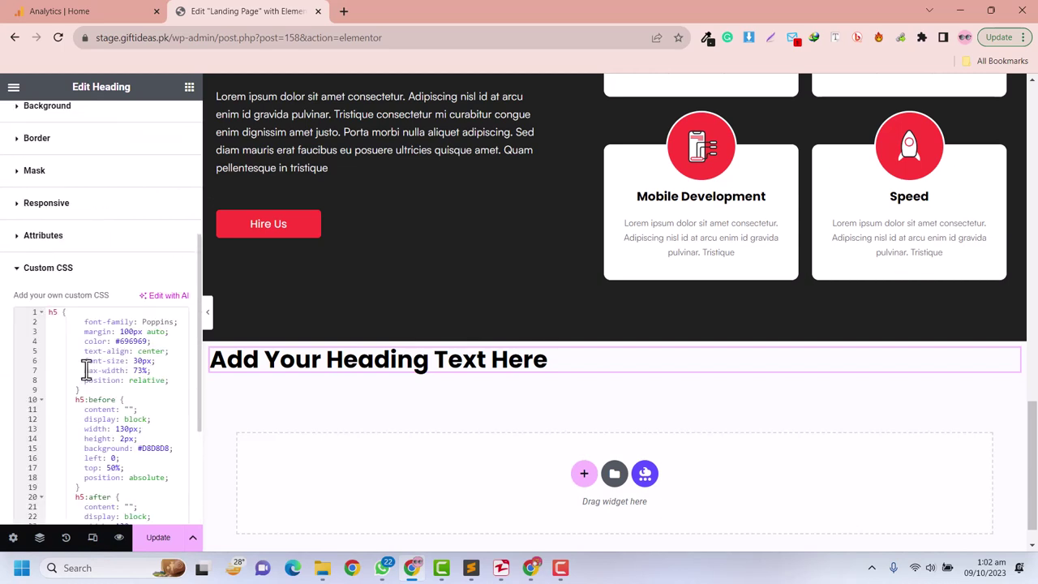
double_click(54, 314)
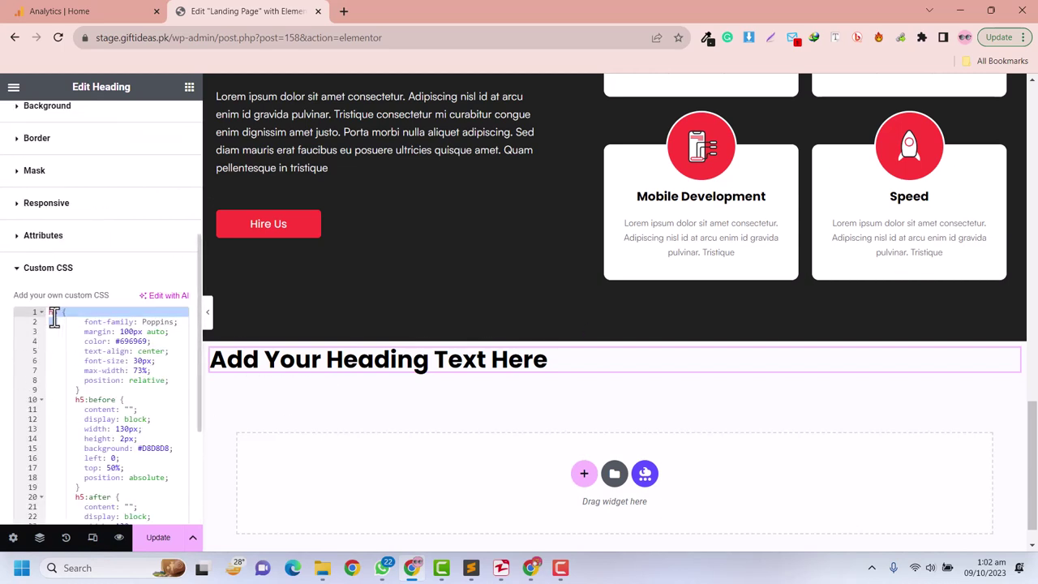
scroll(63, 350, "up", 5)
- Set the heading's HTML Tag to H5 in the Content tab
left_click(20, 126)
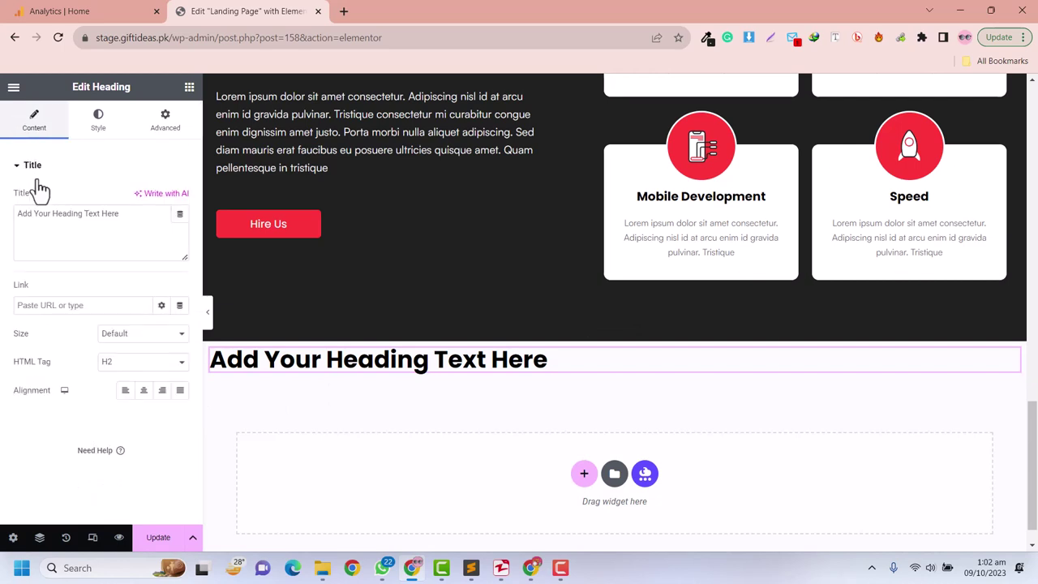
left_click(116, 365)
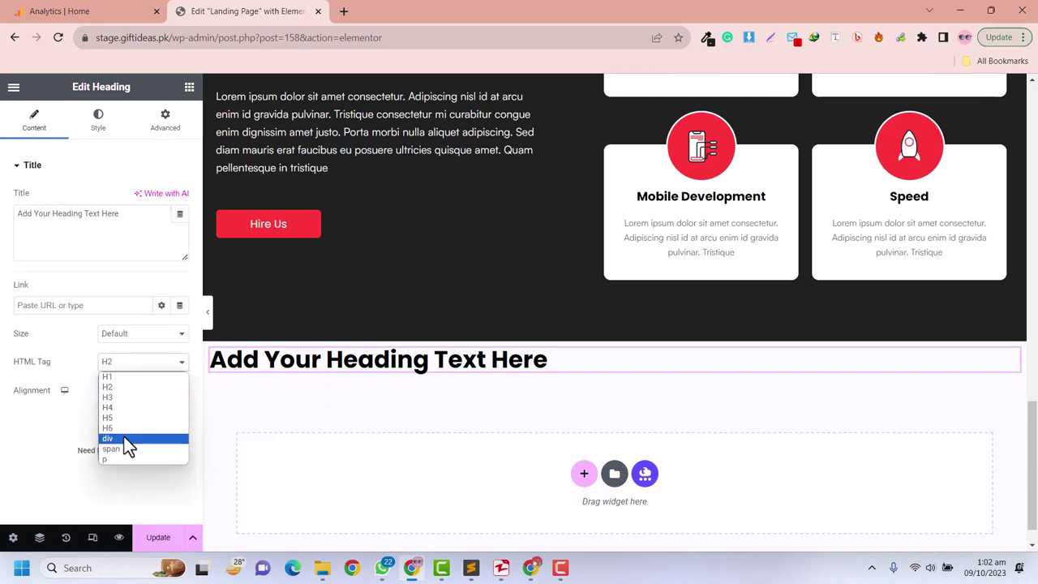
left_click(121, 418)
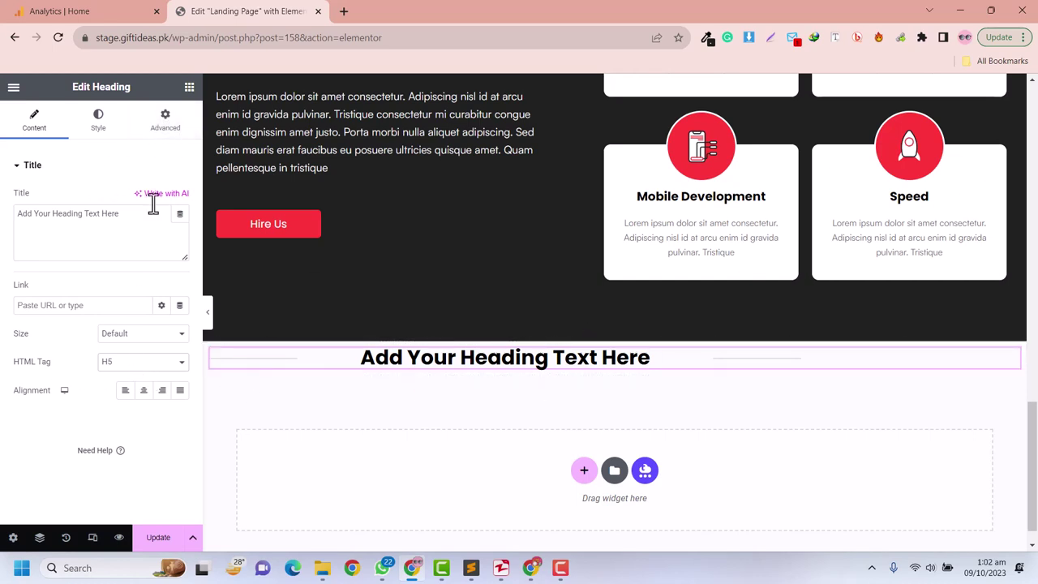
- Change the h5:before line colour from #D8D8D8 to red in Custom CSS
left_click(171, 130)
scroll(120, 392, "down", 4)
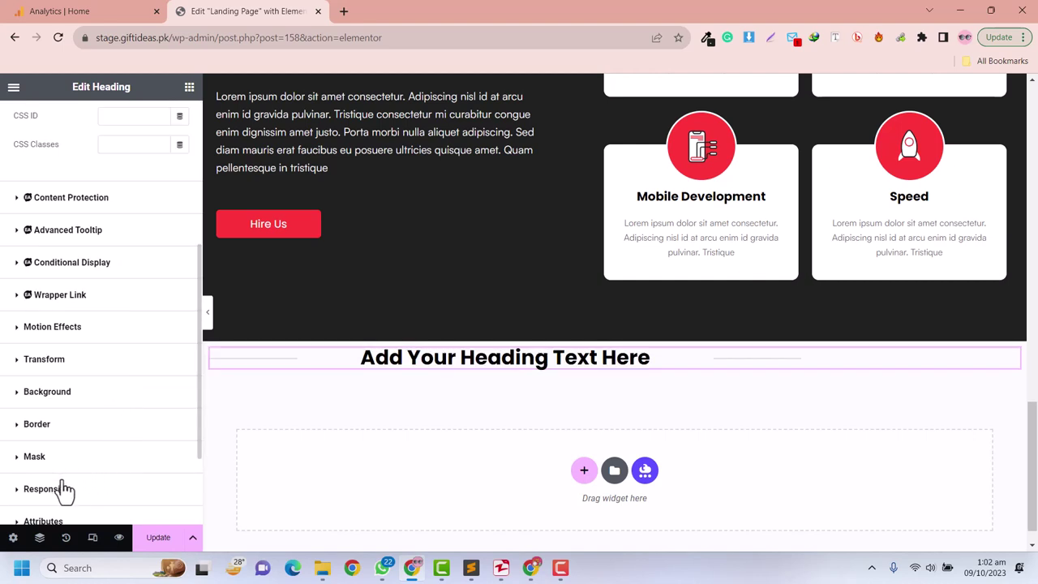
scroll(73, 455, "down", 3)
scroll(78, 430, "up", 5)
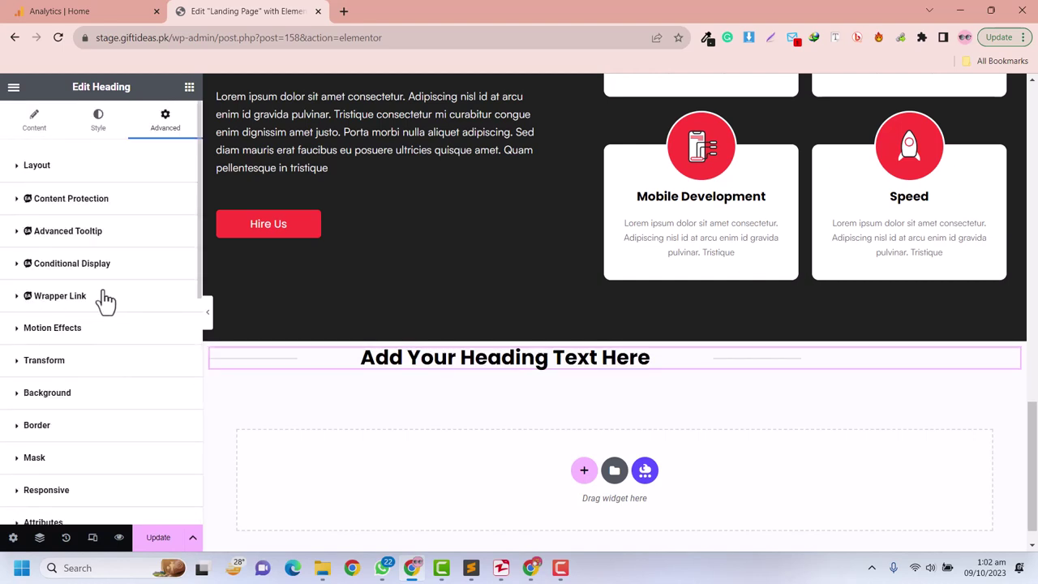
scroll(100, 301, "down", 5)
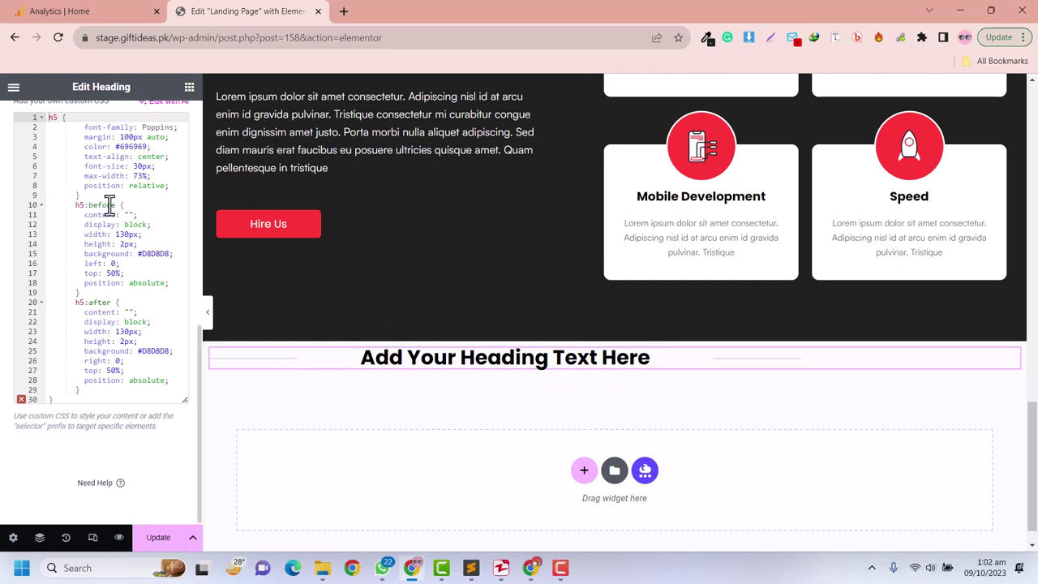
left_click_drag(142, 254, 168, 254)
double_click(151, 253)
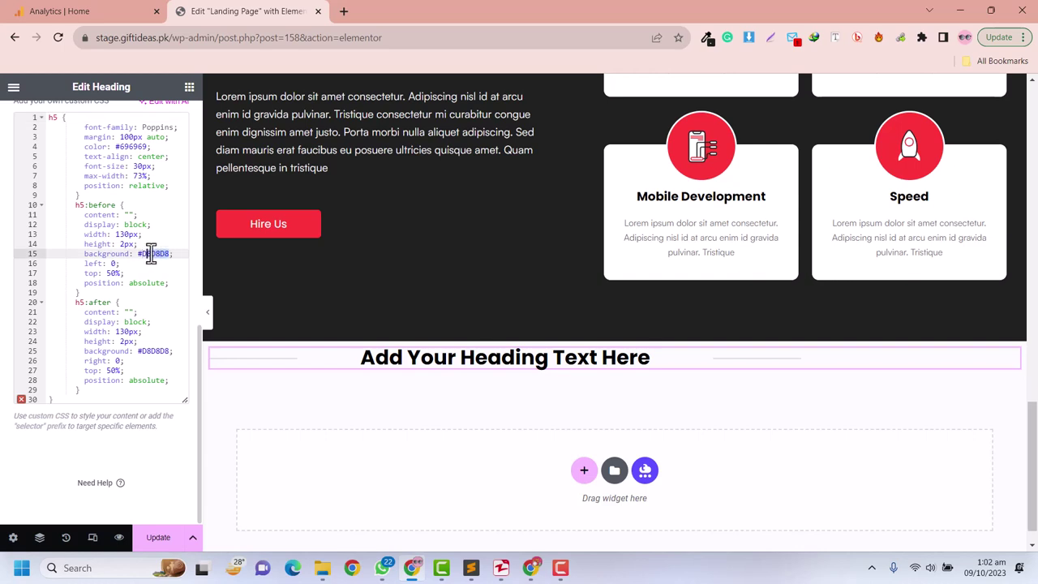
type("red")
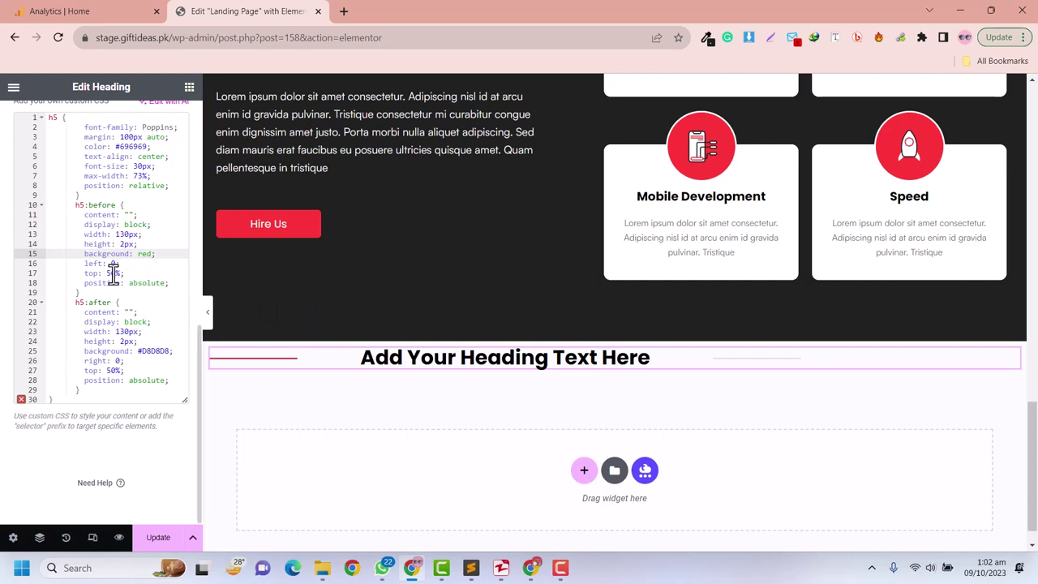
- Set the h5:before line to 4px height and 200px width
left_click(125, 245)
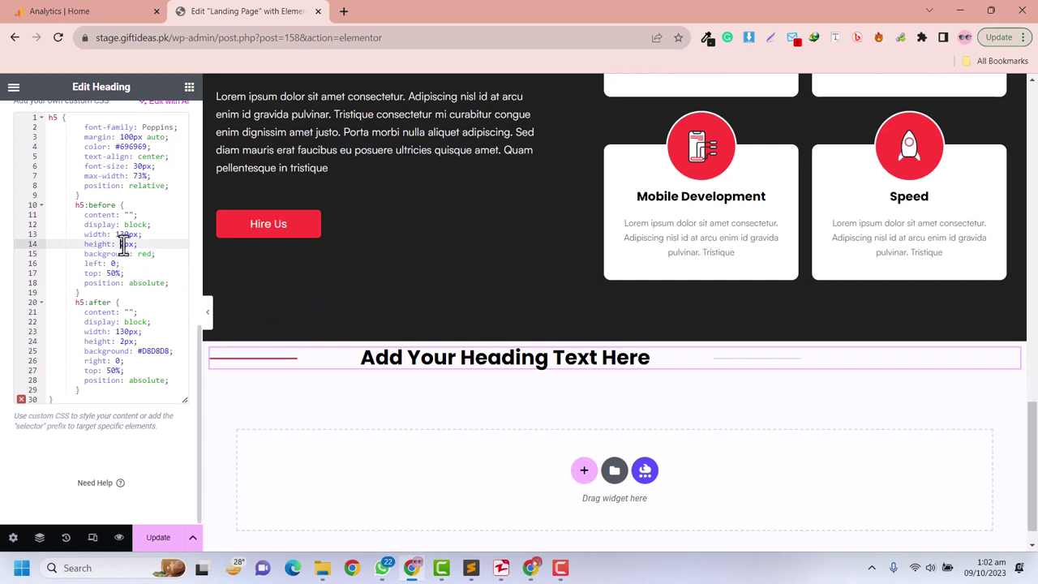
type("5")
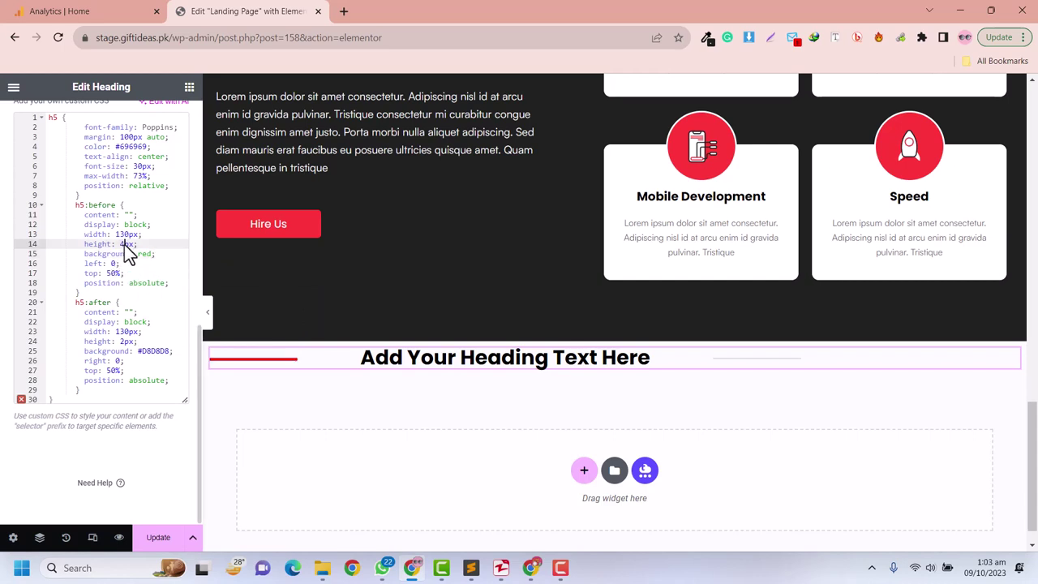
left_click(122, 235)
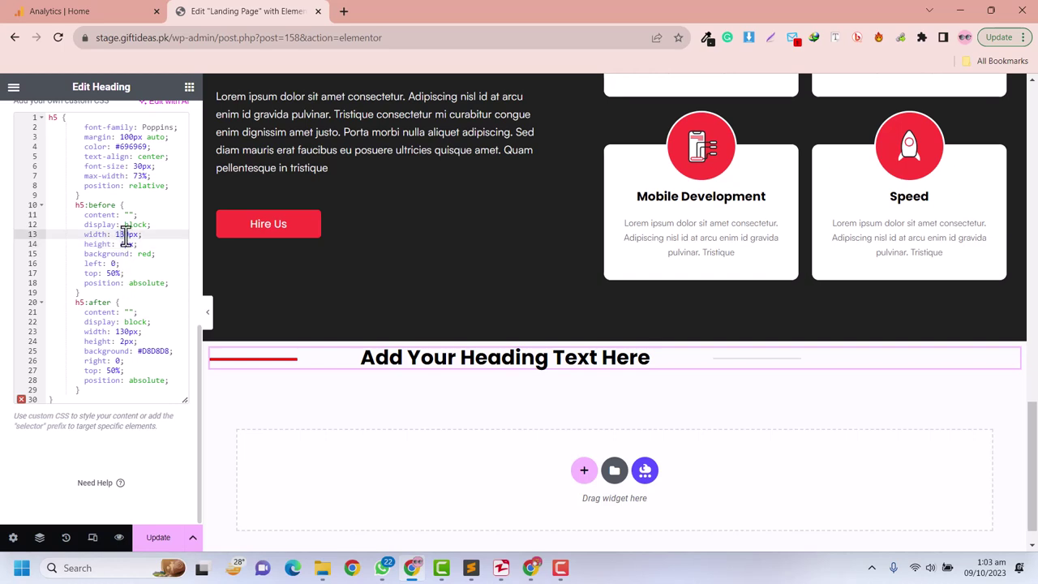
key("BackSpace")
type("5")
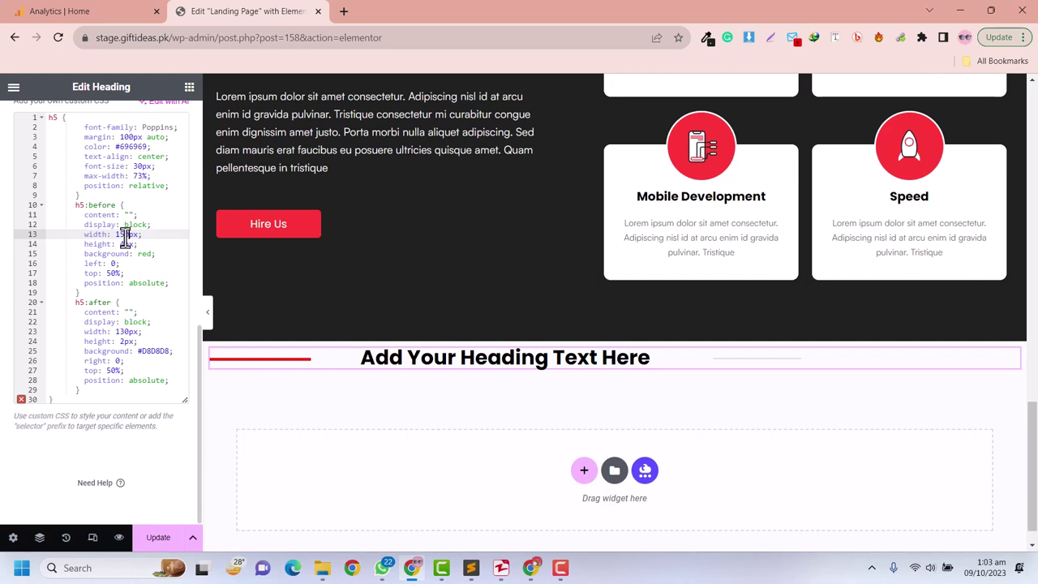
key("BackSpace")
type("2")
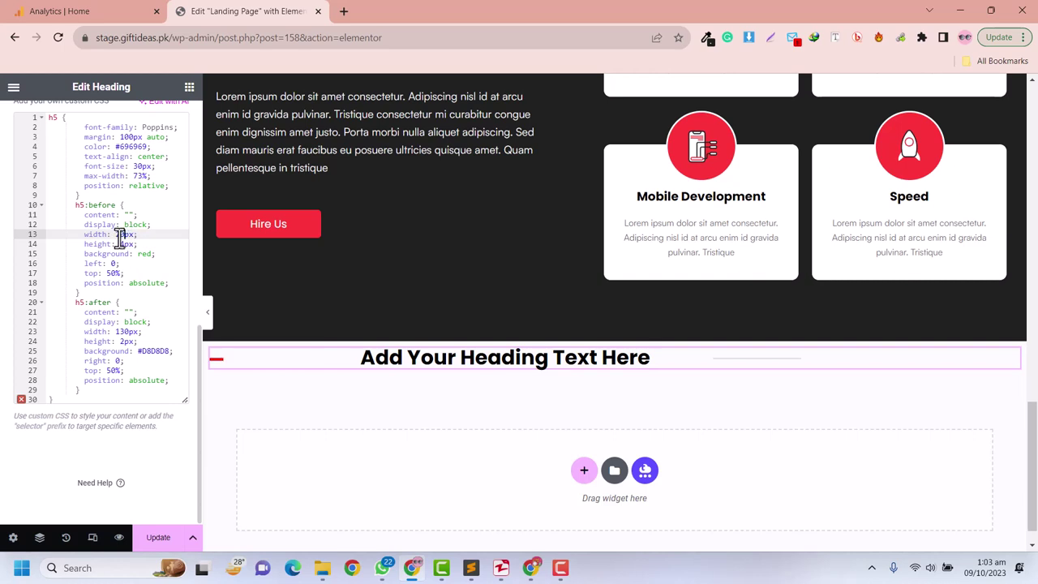
type("0")
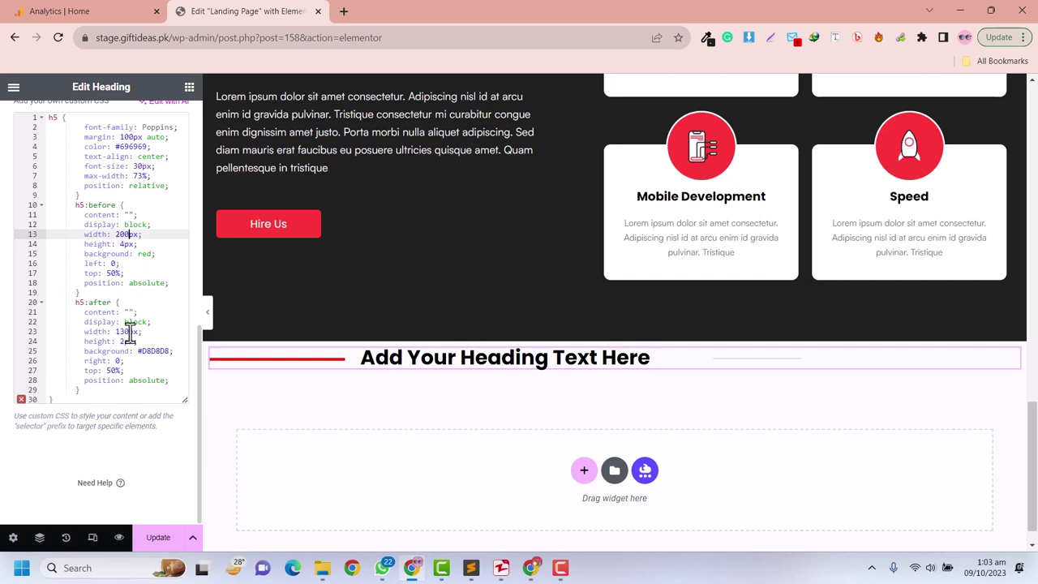
- Give the h5:after rule width 200px, height 4px and colour red
left_click(126, 332)
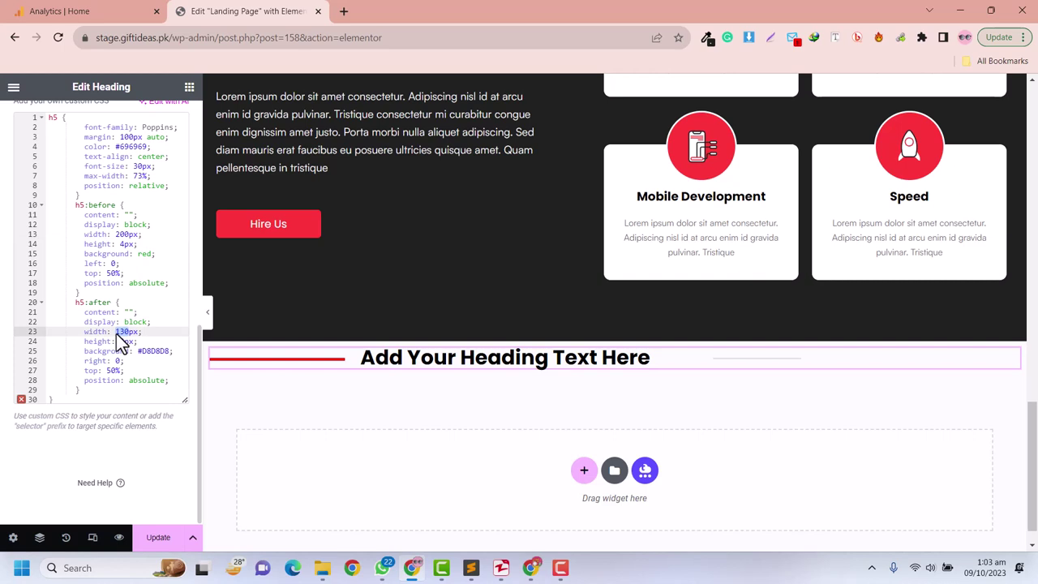
type("200")
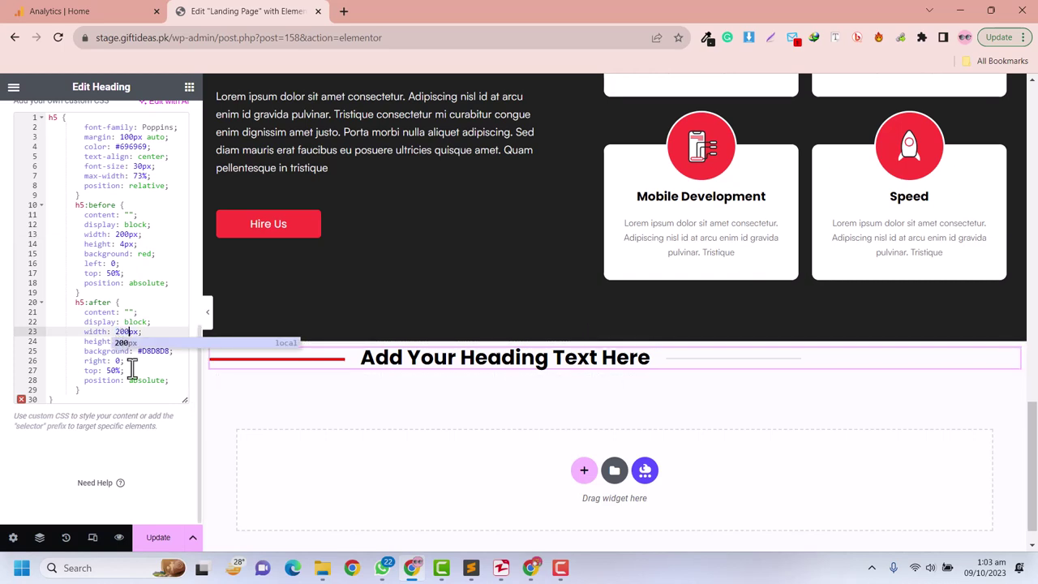
left_click(120, 322)
left_click(121, 342)
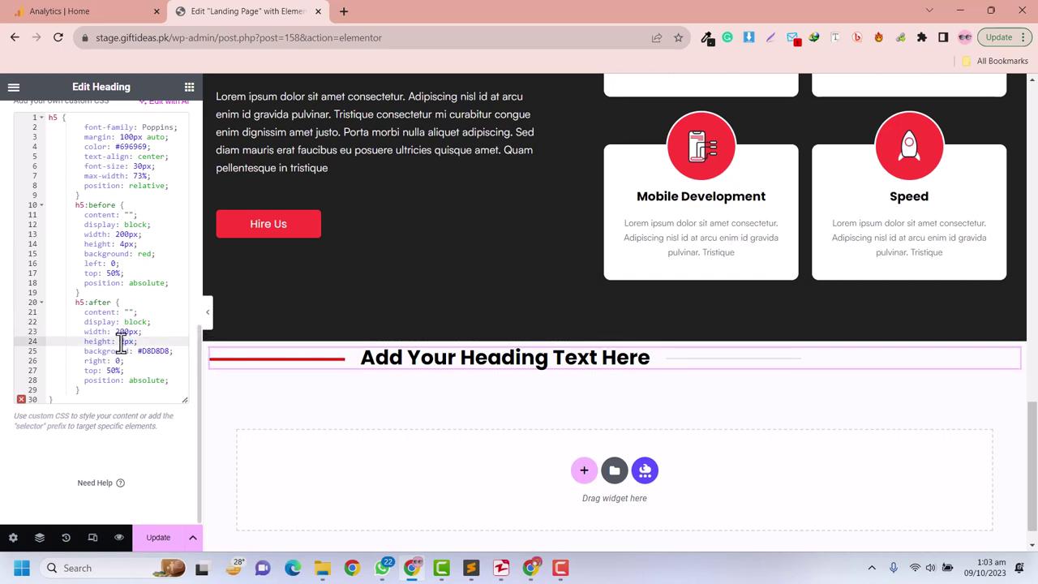
type("4")
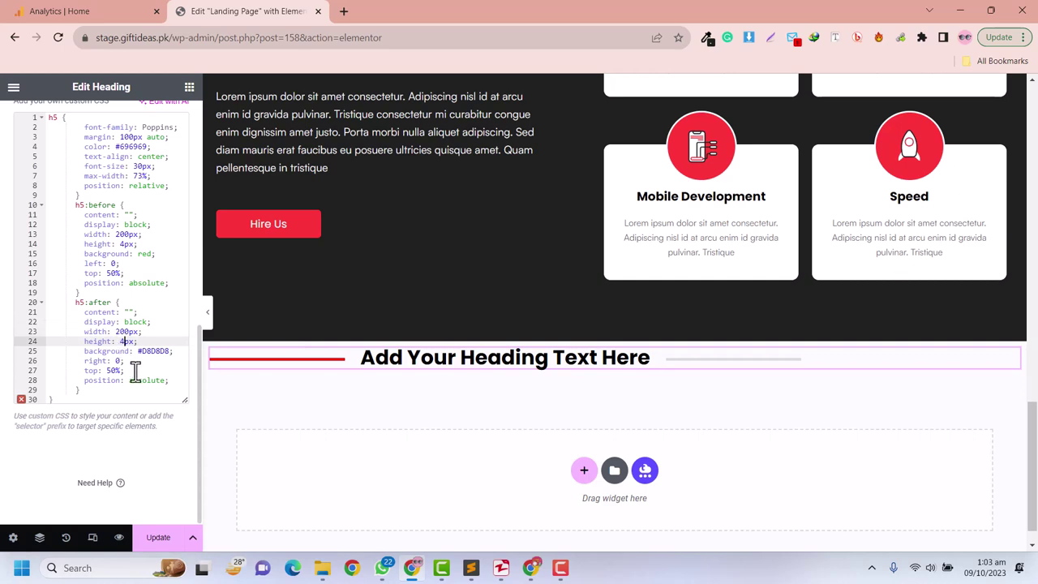
left_click(142, 351)
left_click_drag(140, 350, 168, 350)
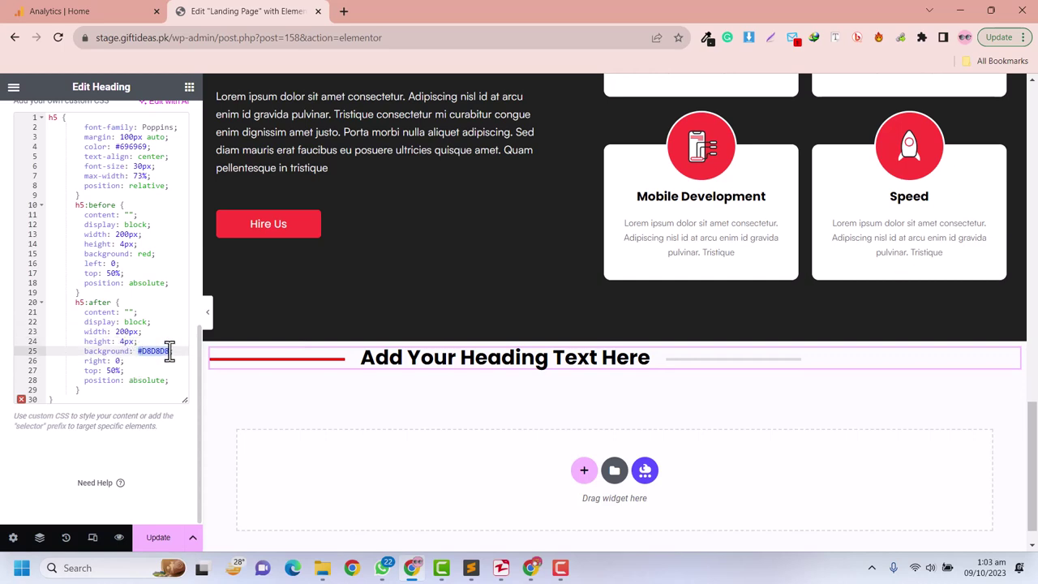
type("red")
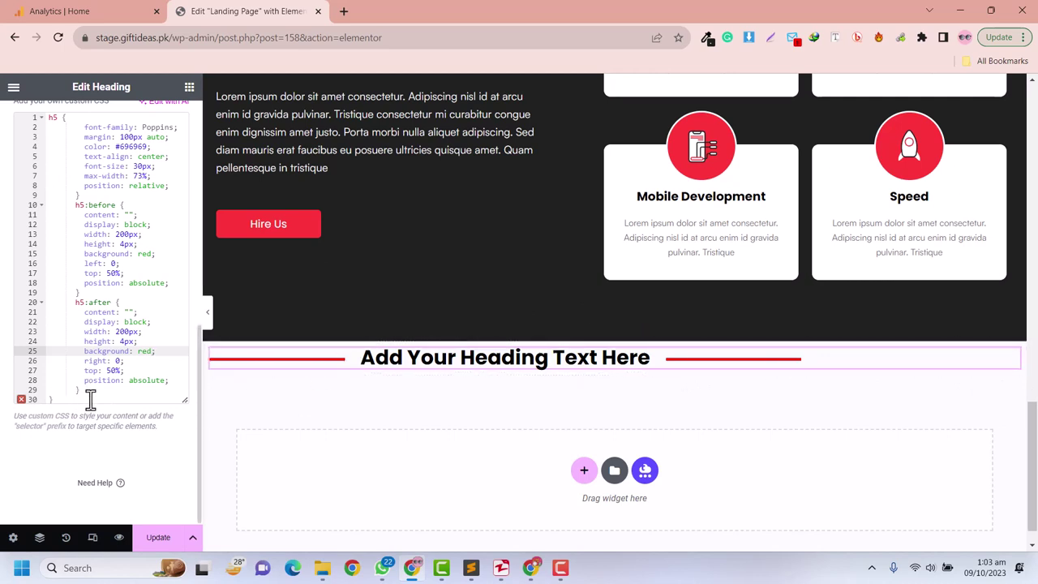
- Test deleting the h5:after rule, then undo to restore it
left_click_drag(83, 397, 68, 312)
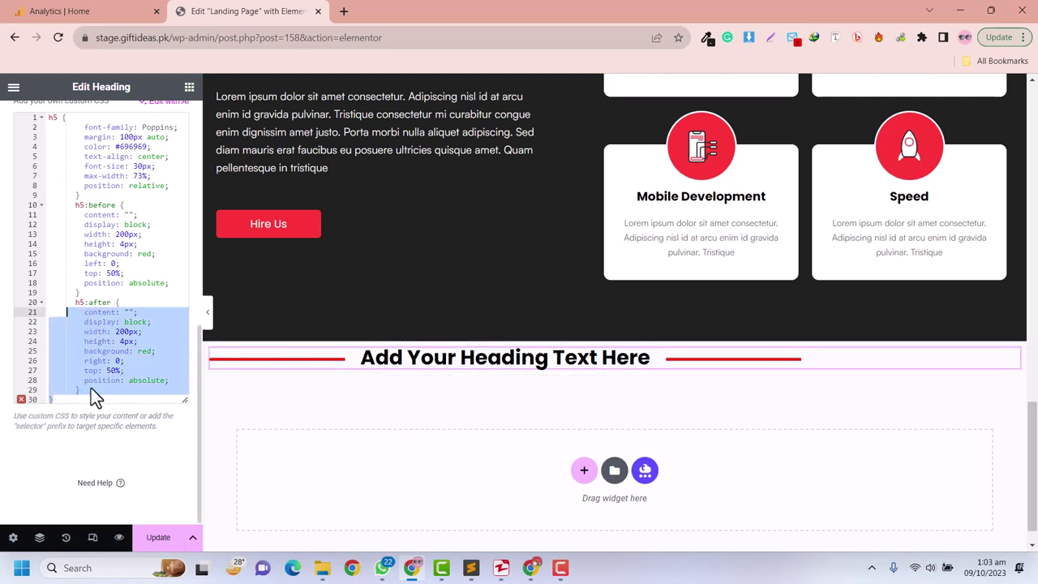
left_click_drag(88, 393, 68, 302)
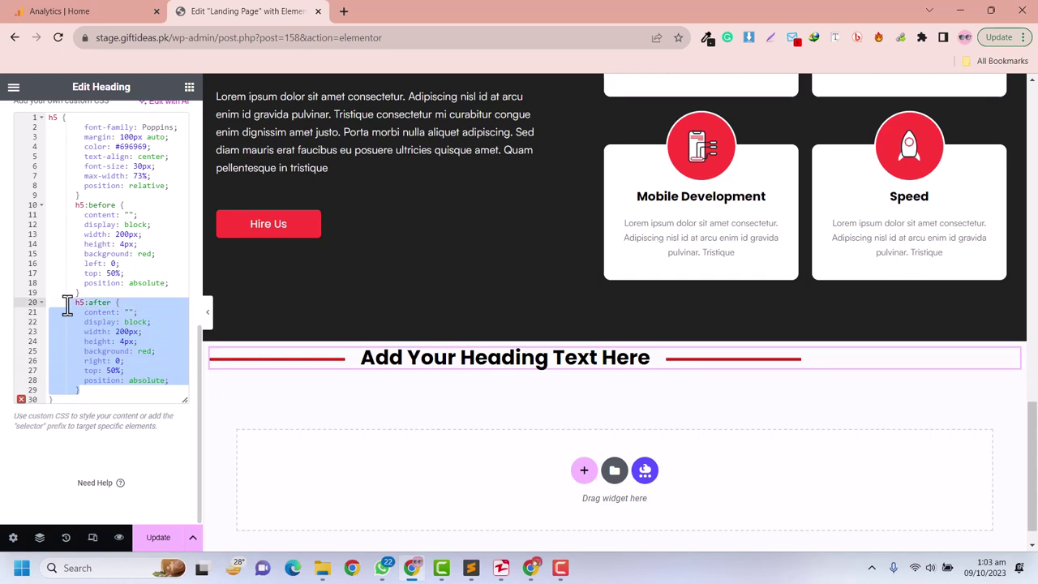
key("BackSpace")
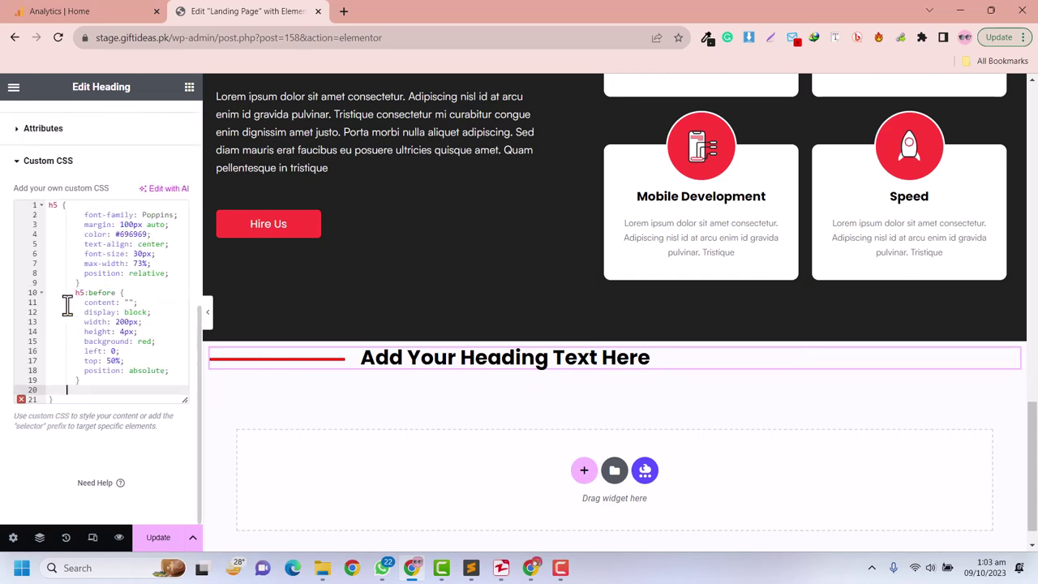
key("ctrl+z")
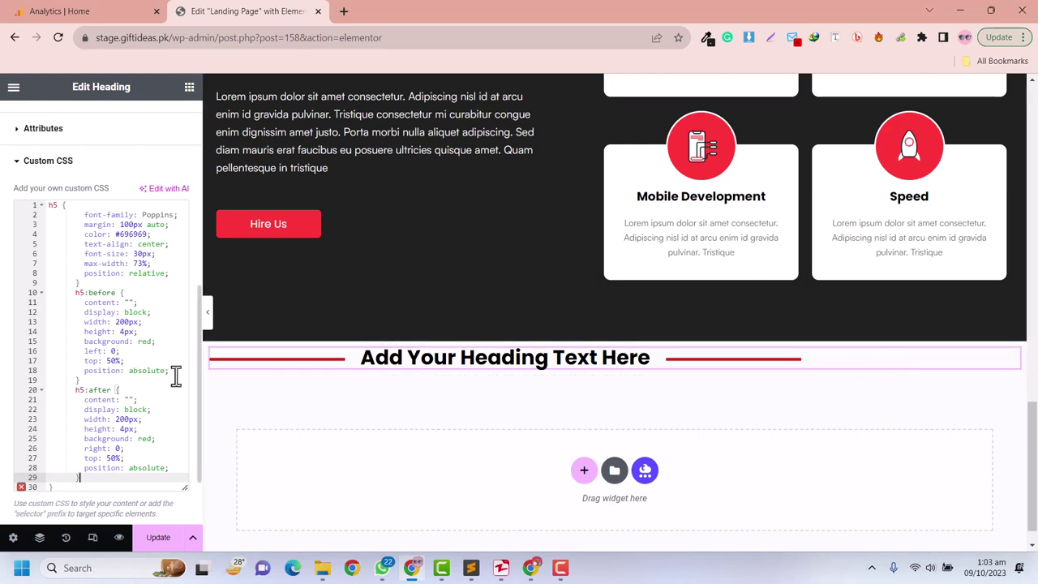
- Delete the entire h5:before rule from the heading's custom CSS
left_click_drag(176, 374, 73, 299)
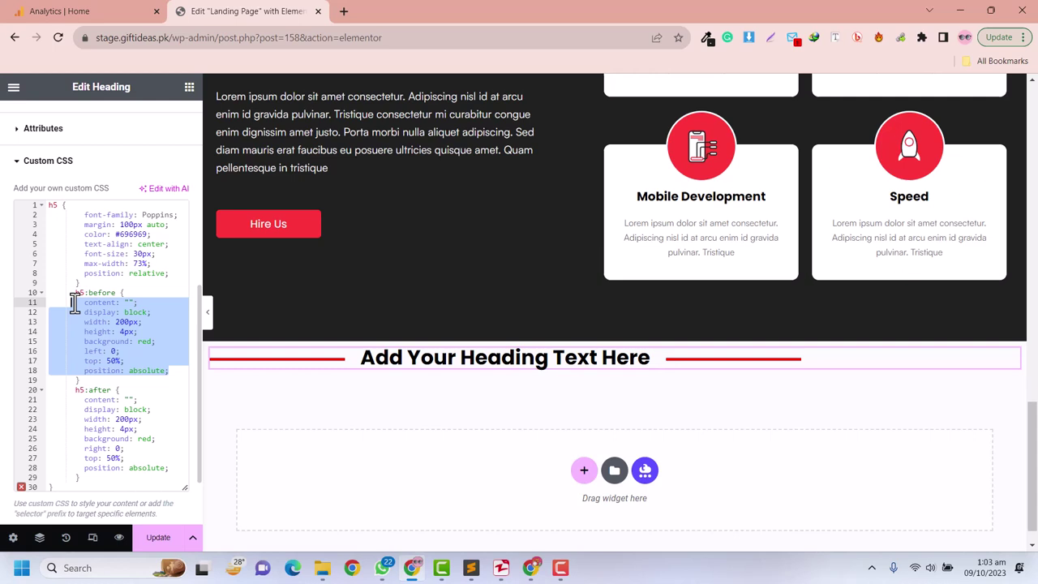
key("Delete")
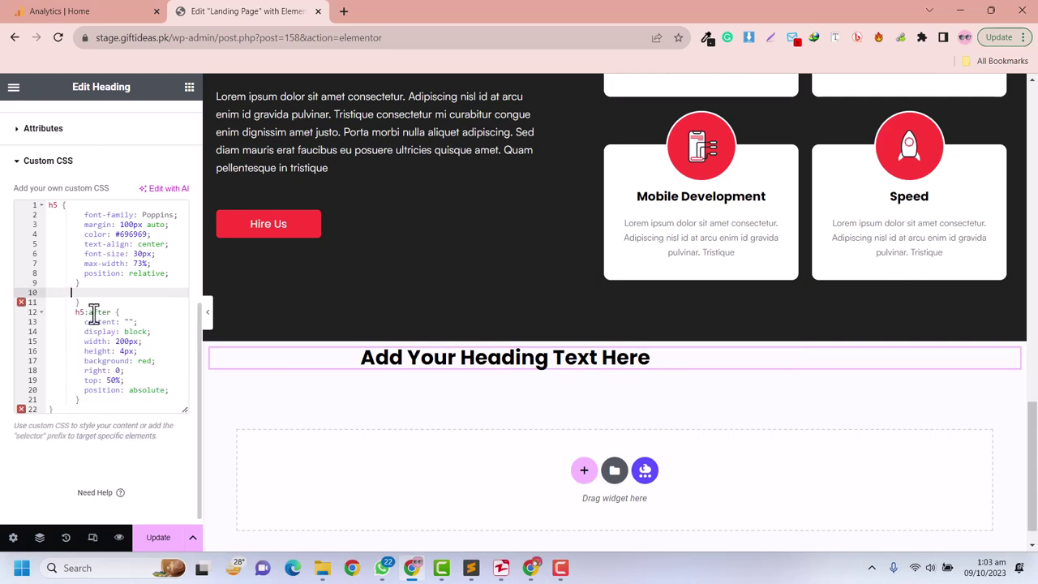
key("ctrl+z")
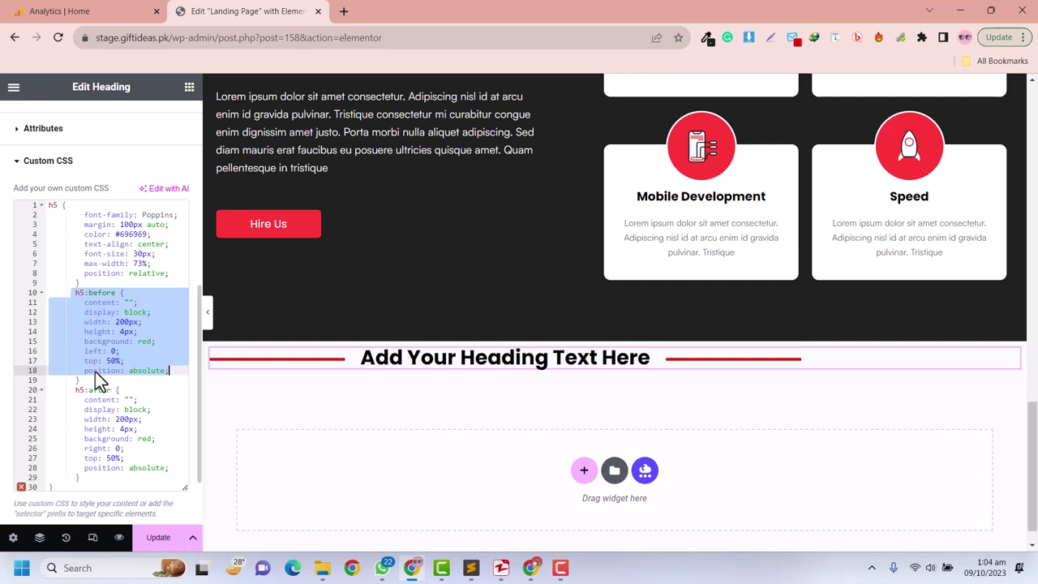
left_click(81, 380)
left_click_drag(81, 380, 72, 292)
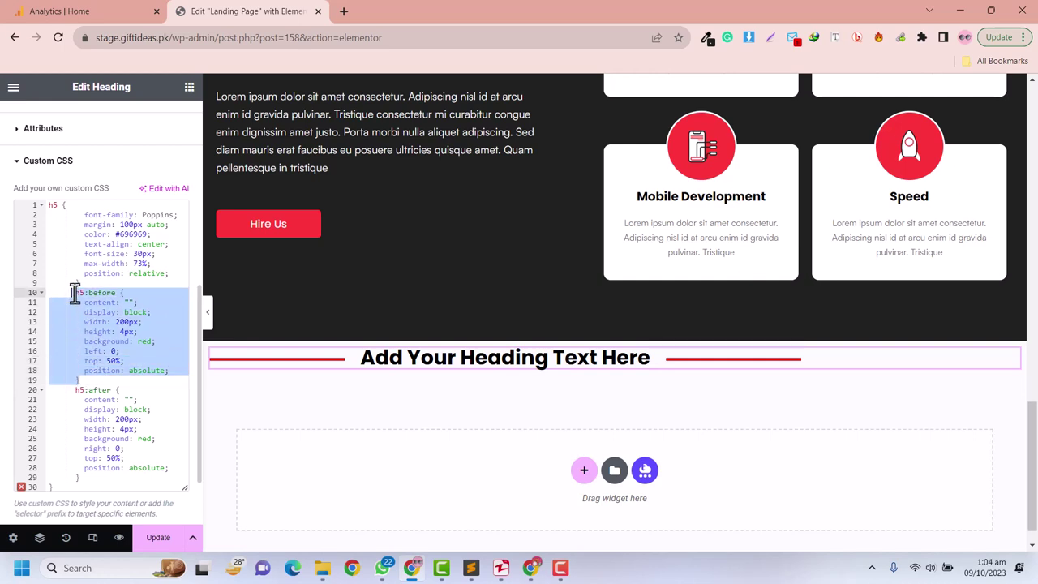
key("Delete")
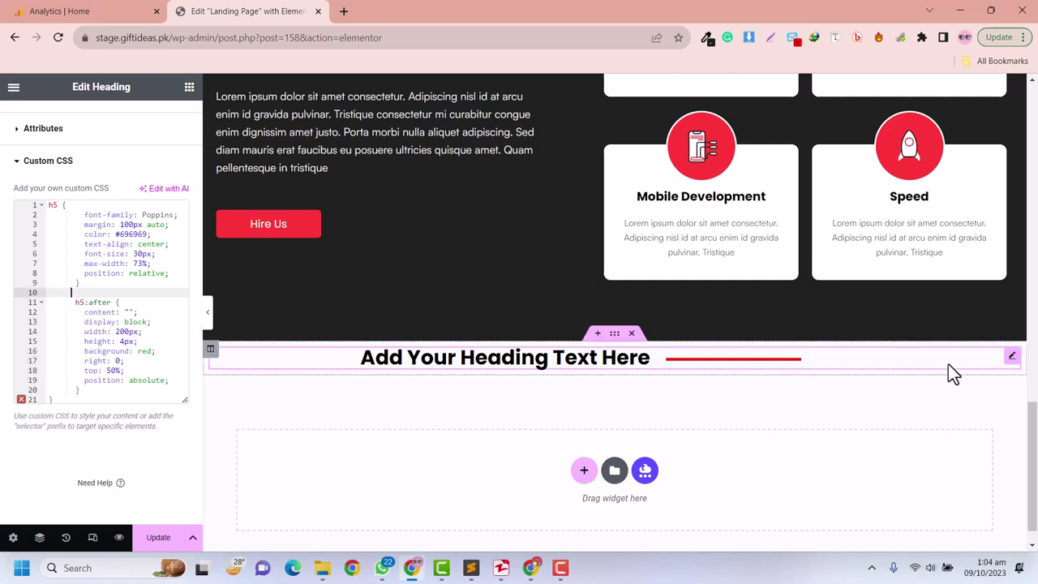
mouse_move(714, 377)
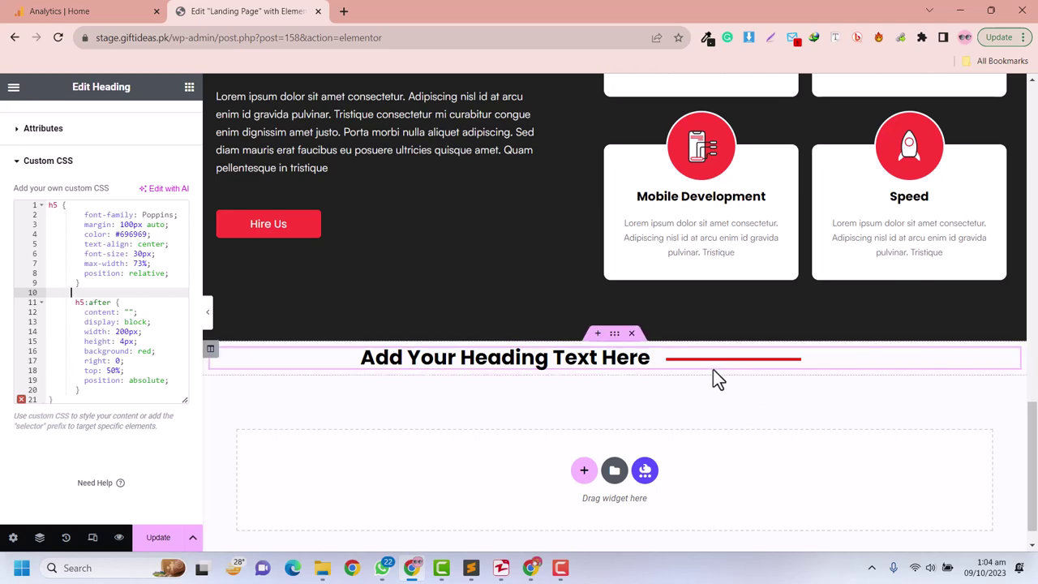
scroll(649, 341, "up", 2)
scroll(648, 336, "up", 5)
scroll(649, 336, "down", 4)
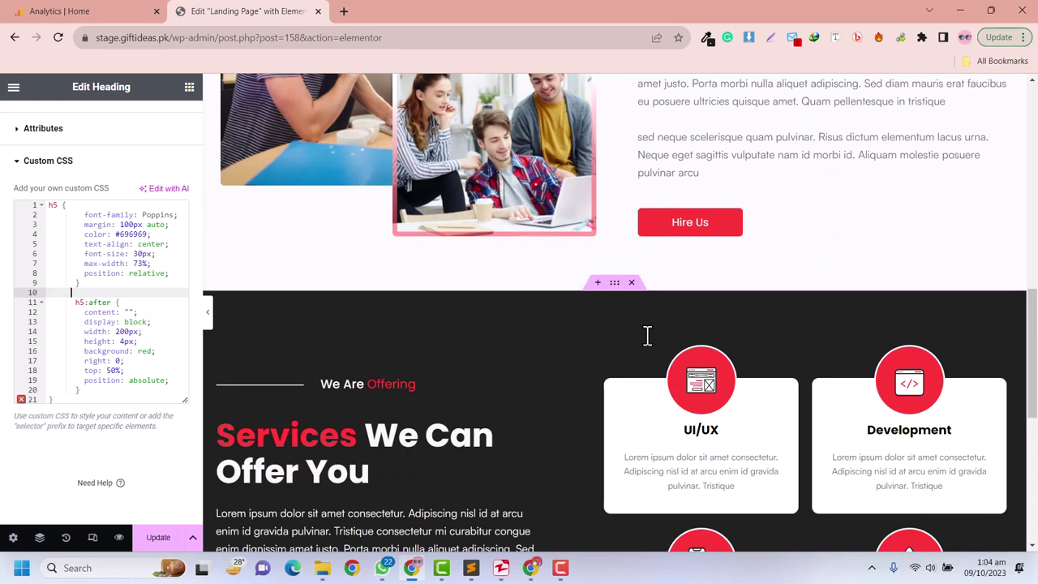
scroll(568, 349, "down", 5)
scroll(656, 359, "up", 1)
scroll(651, 349, "up", 4)
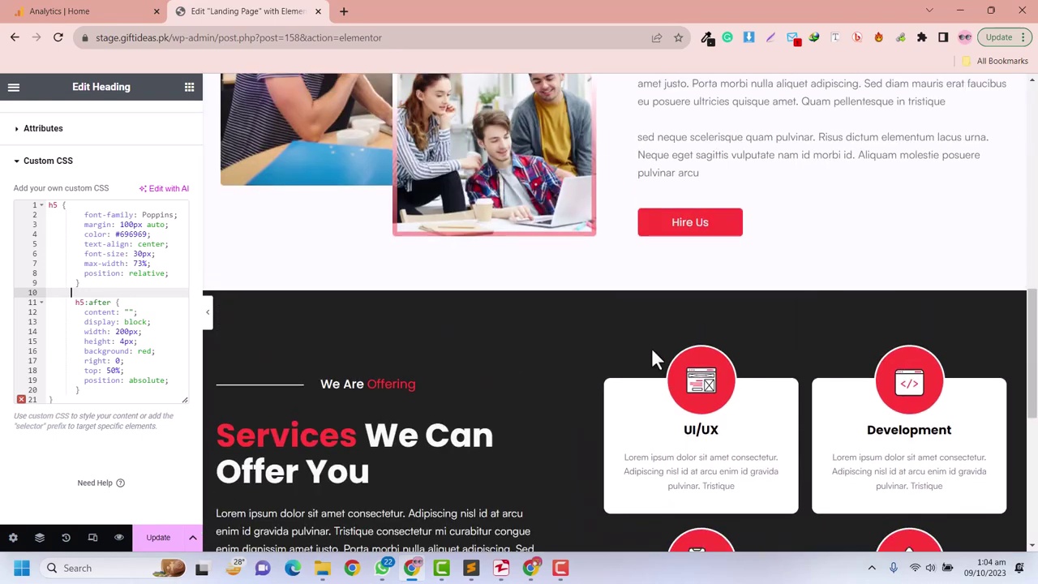
scroll(651, 357, "down", 3)
scroll(633, 359, "down", 3)
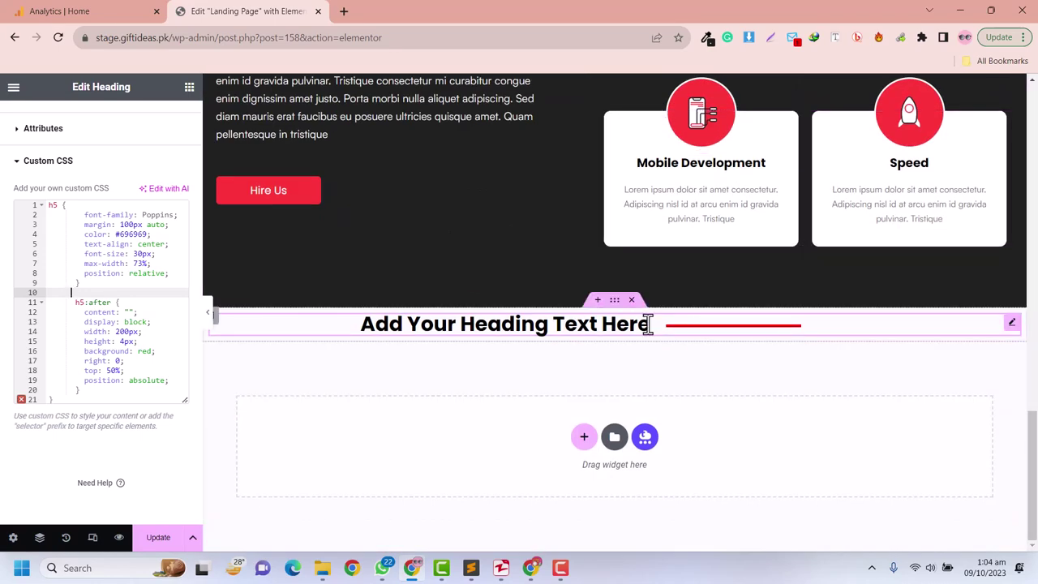